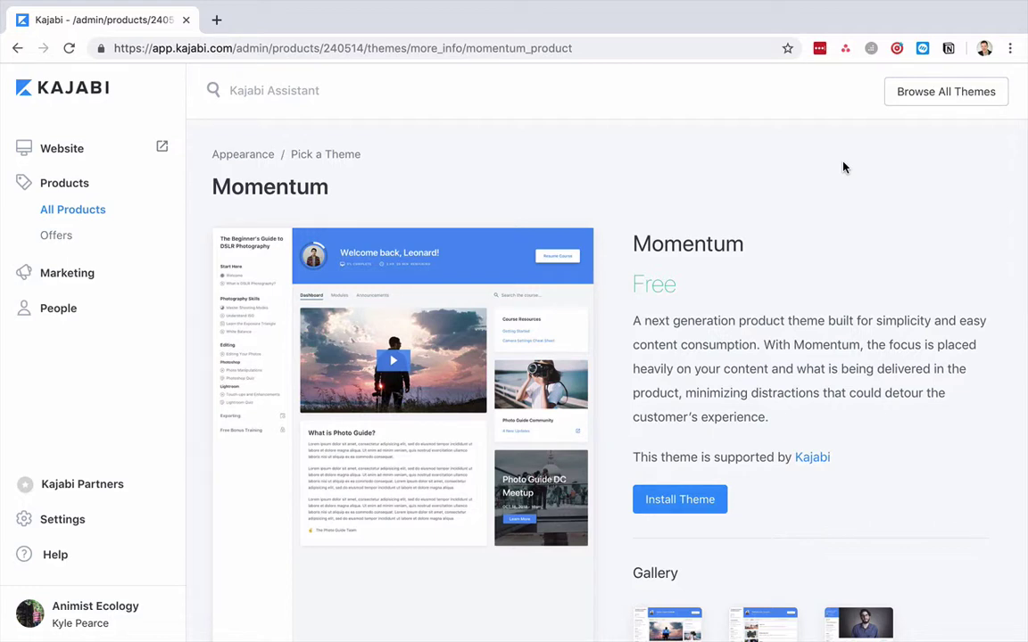
Go back to the mushroom course's Appearance page showing its live theme
scroll(839, 207, down, 1)
scroll(839, 208, up, 1)
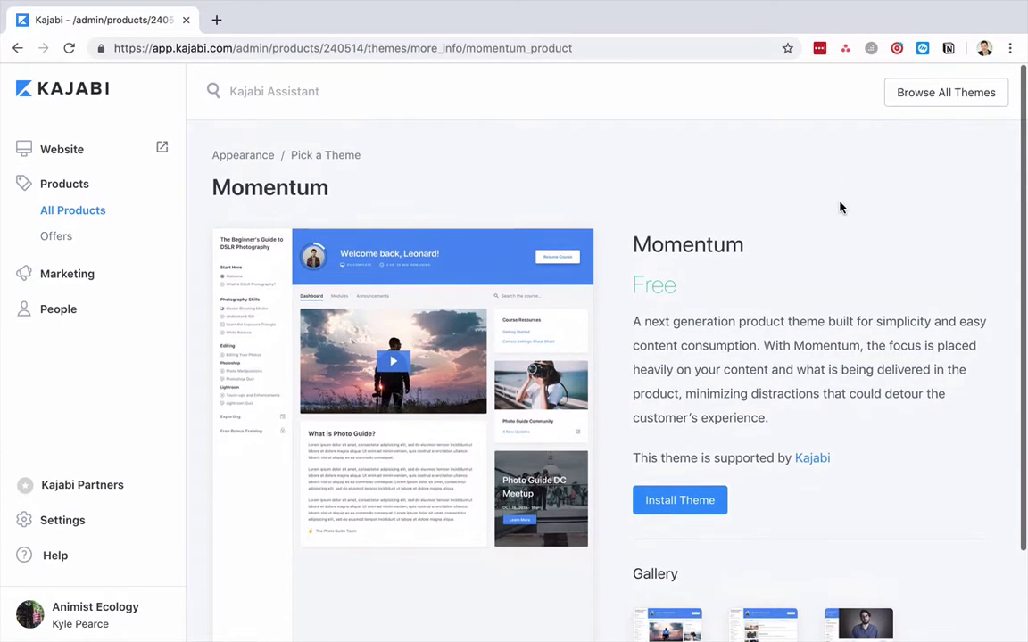
scroll(840, 208, down, 2)
scroll(839, 208, up, 2)
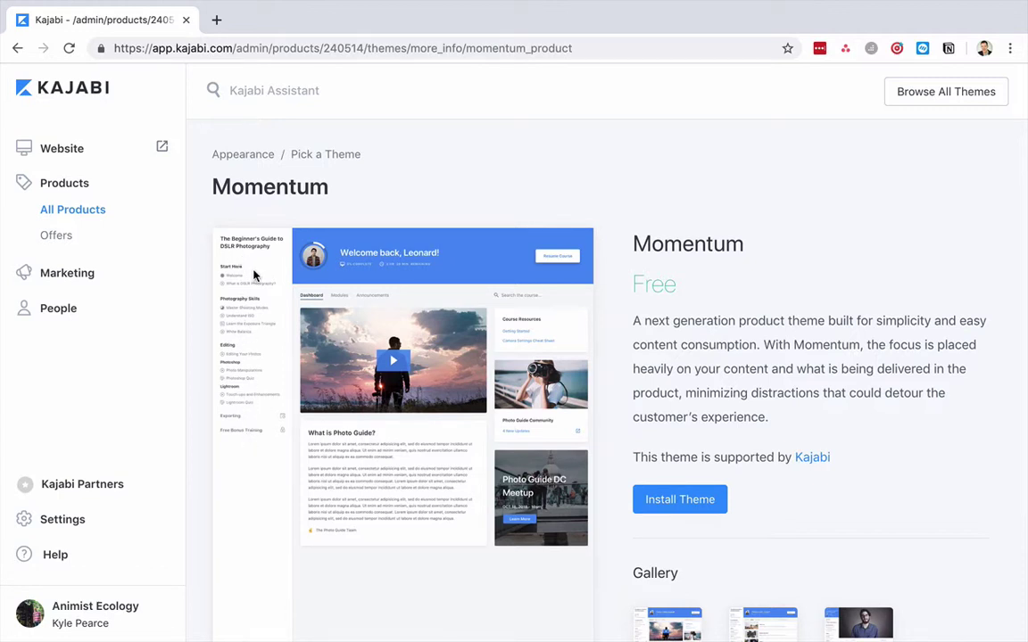
scroll(709, 366, down, 2)
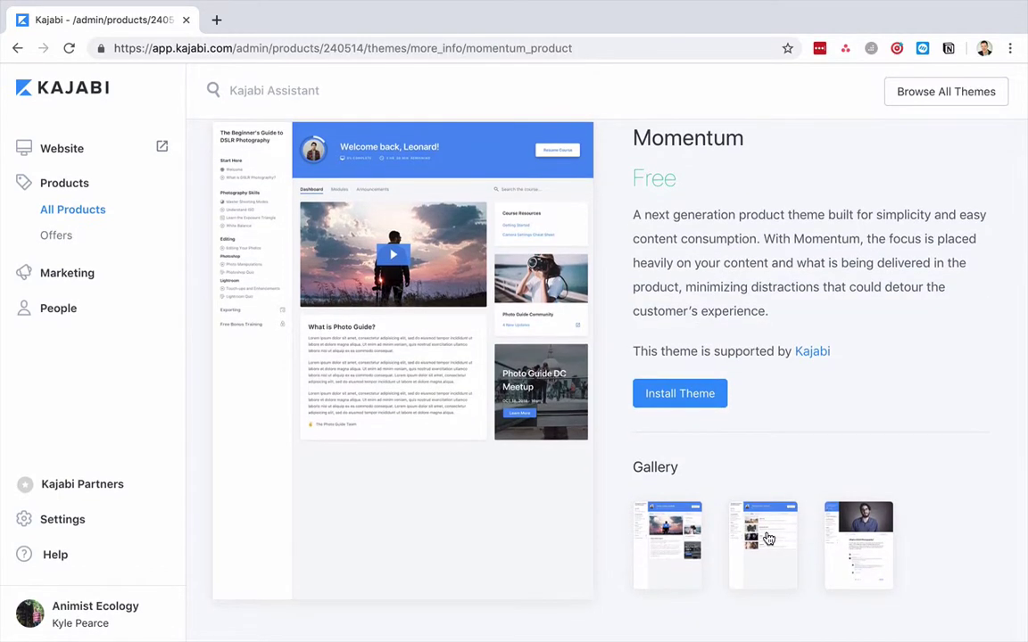
scroll(438, 240, up, 2)
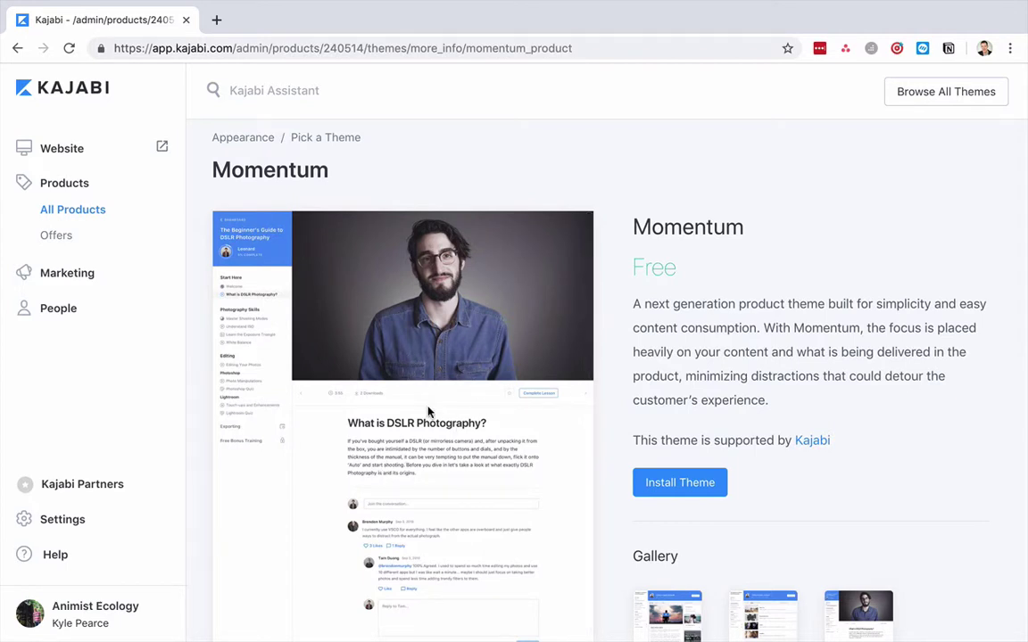
scroll(428, 412, up, 1)
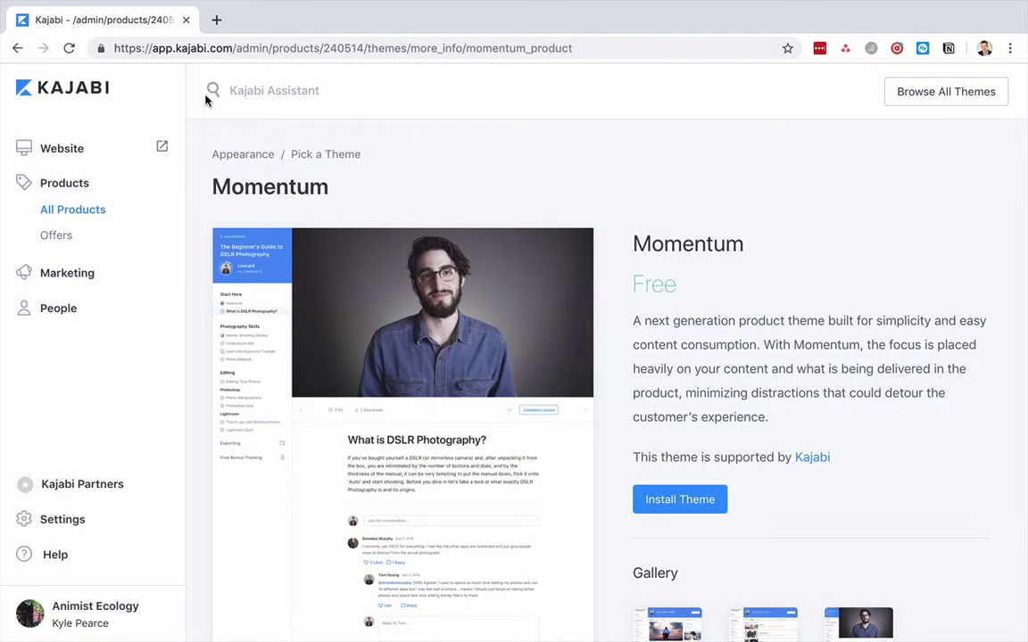
click(263, 159)
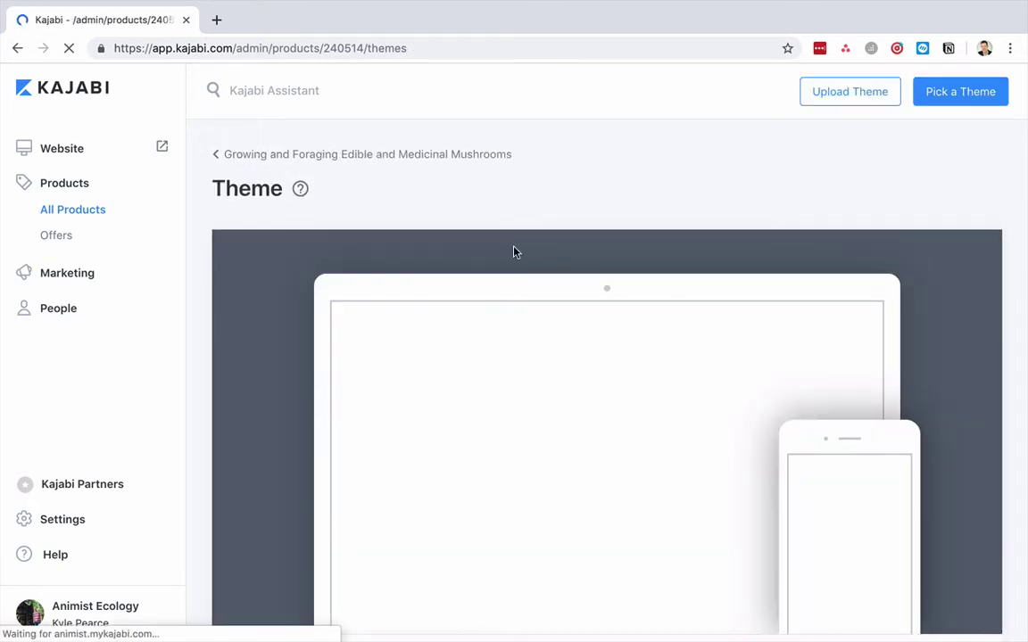
Open the live Momentum Product theme for customization in the theme editor
scroll(573, 212, down, 1)
scroll(574, 211, up, 1)
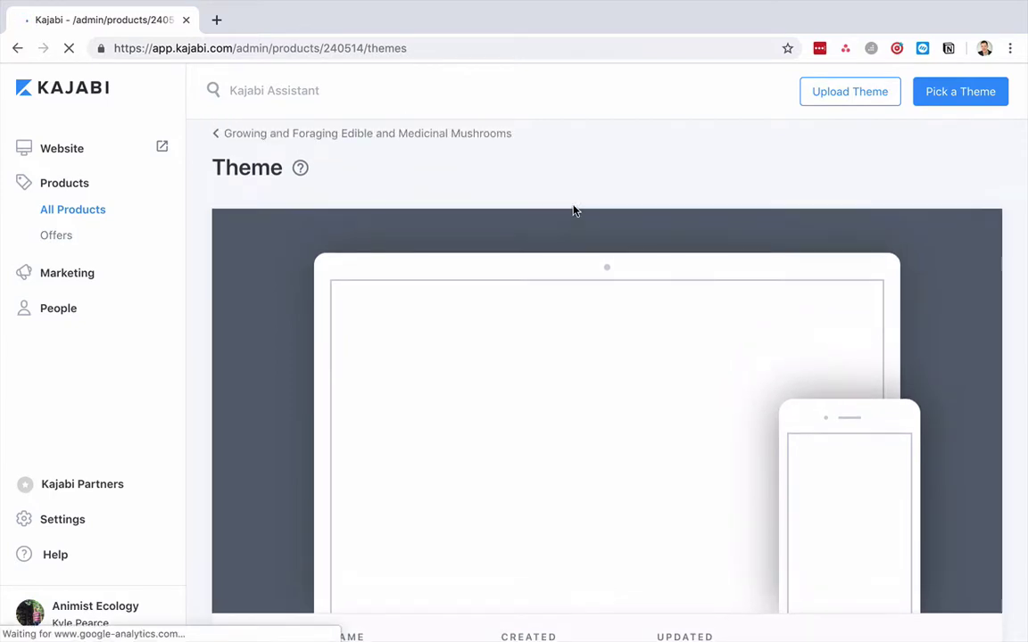
scroll(631, 166, up, 1)
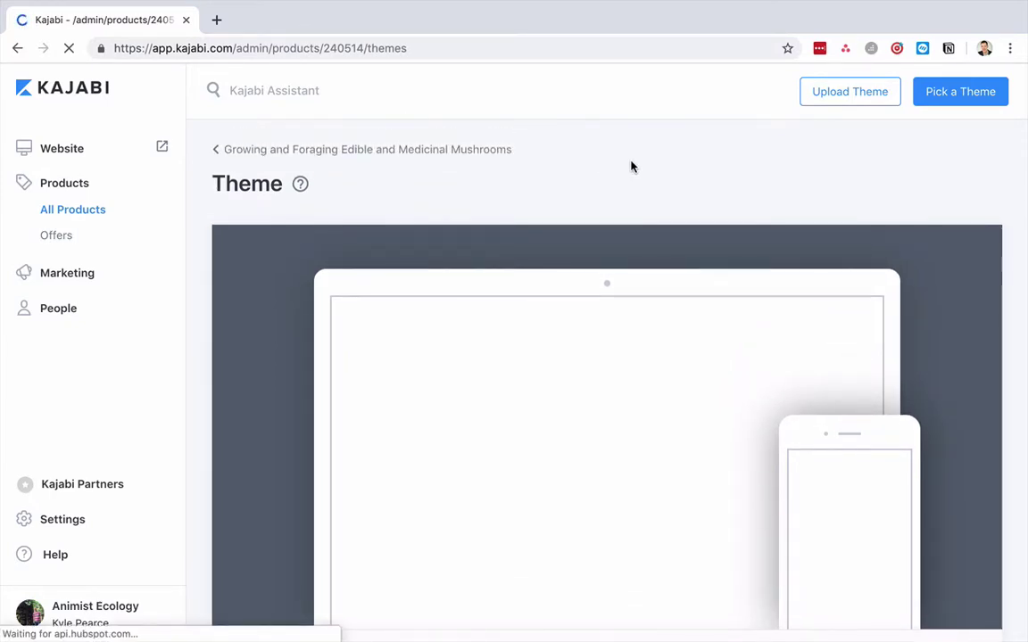
scroll(631, 169, down, 2)
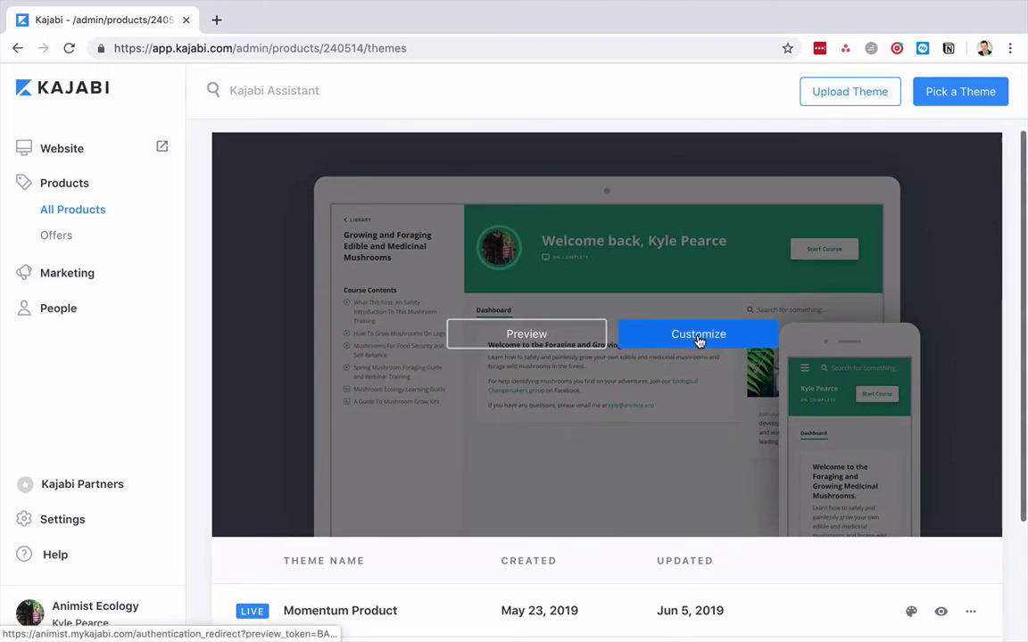
click(698, 336)
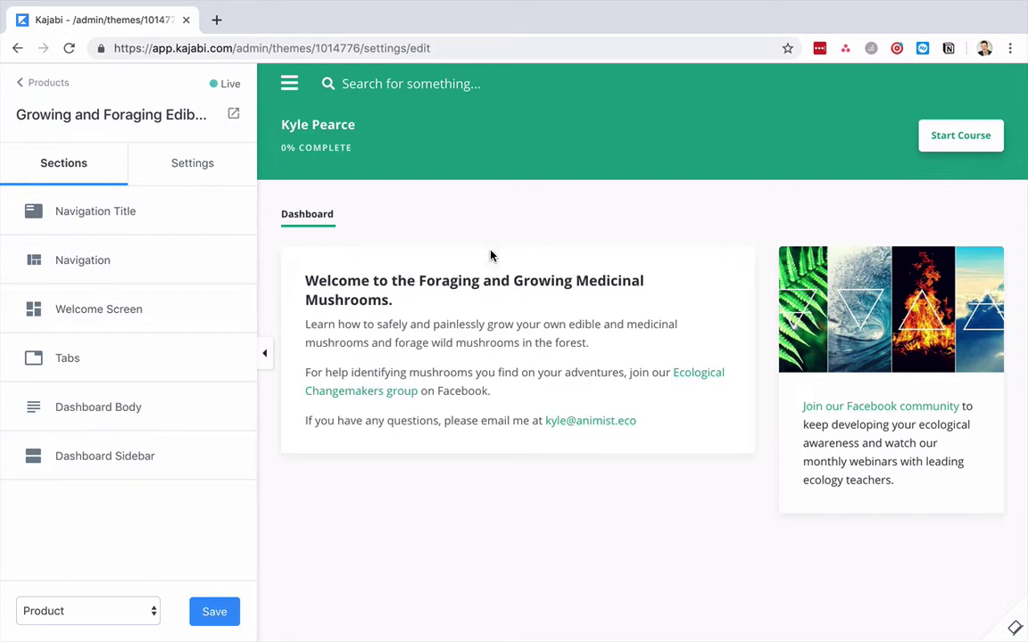
click(451, 314)
scroll(195, 350, down, 3)
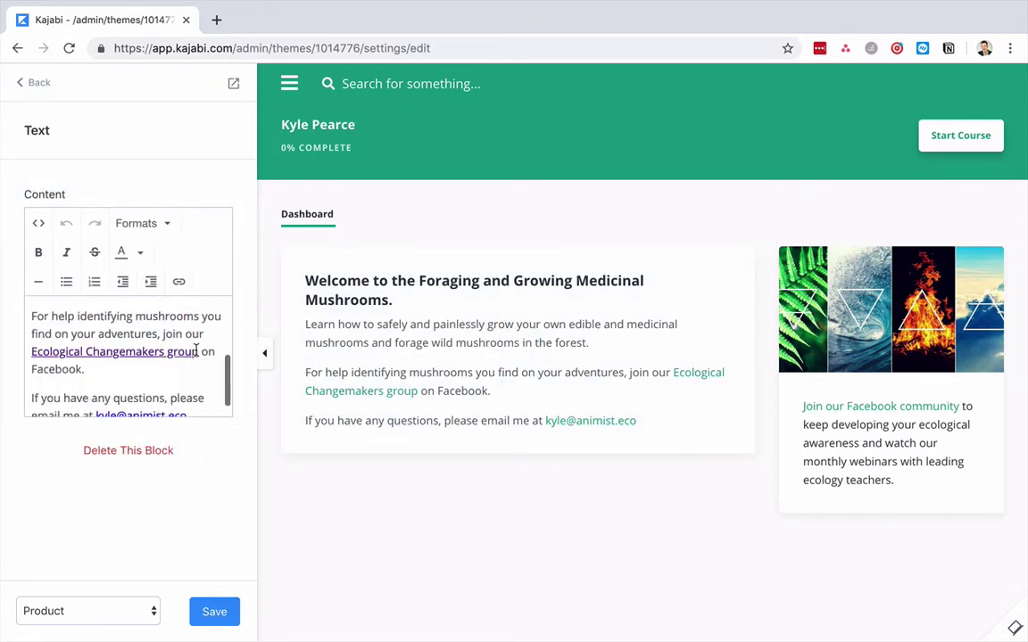
scroll(196, 350, up, 5)
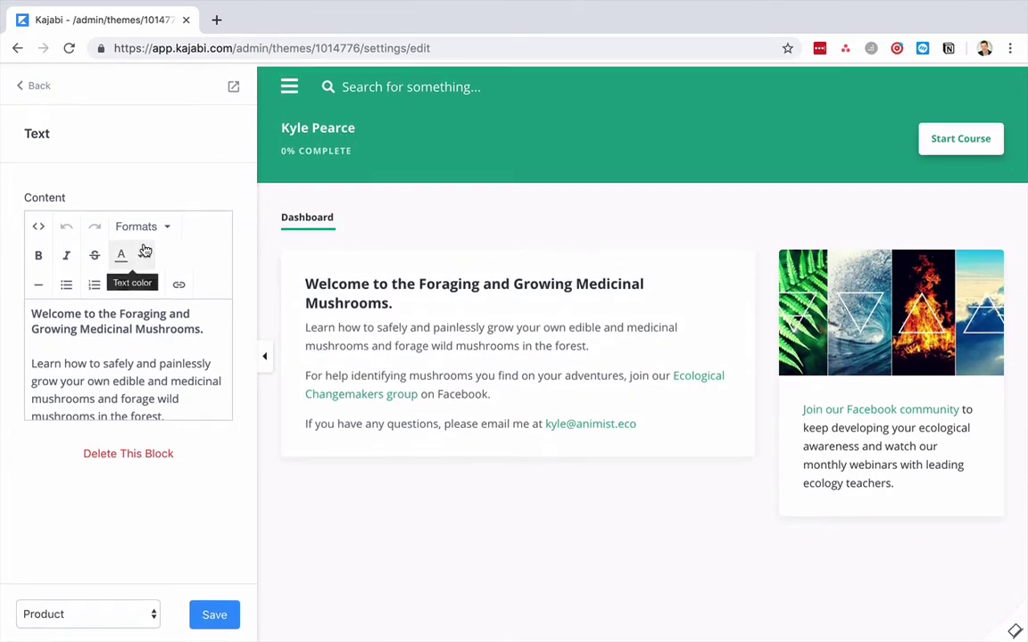
click(41, 82)
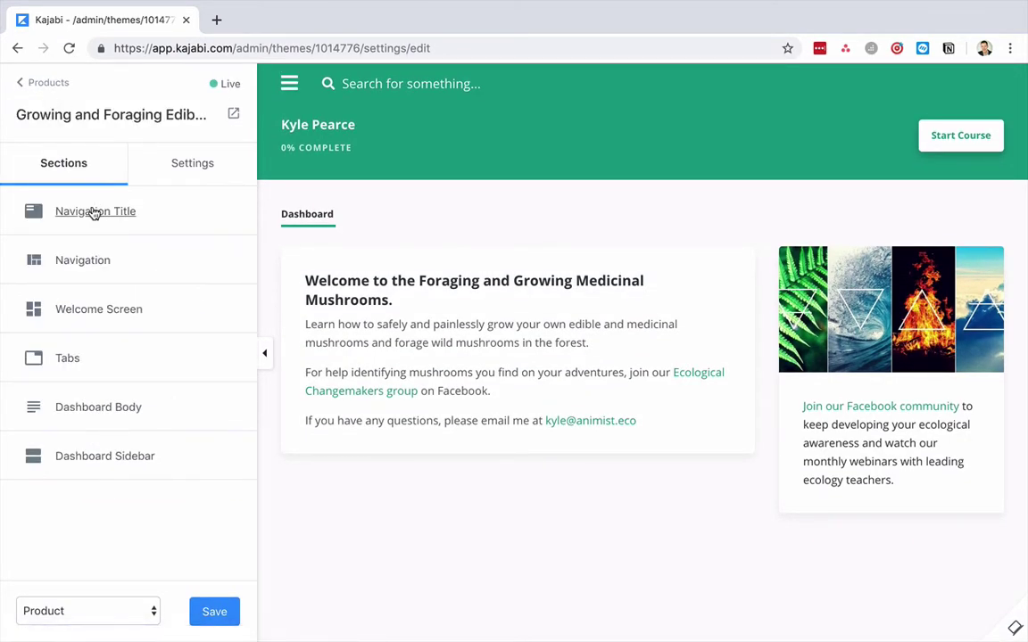
click(195, 165)
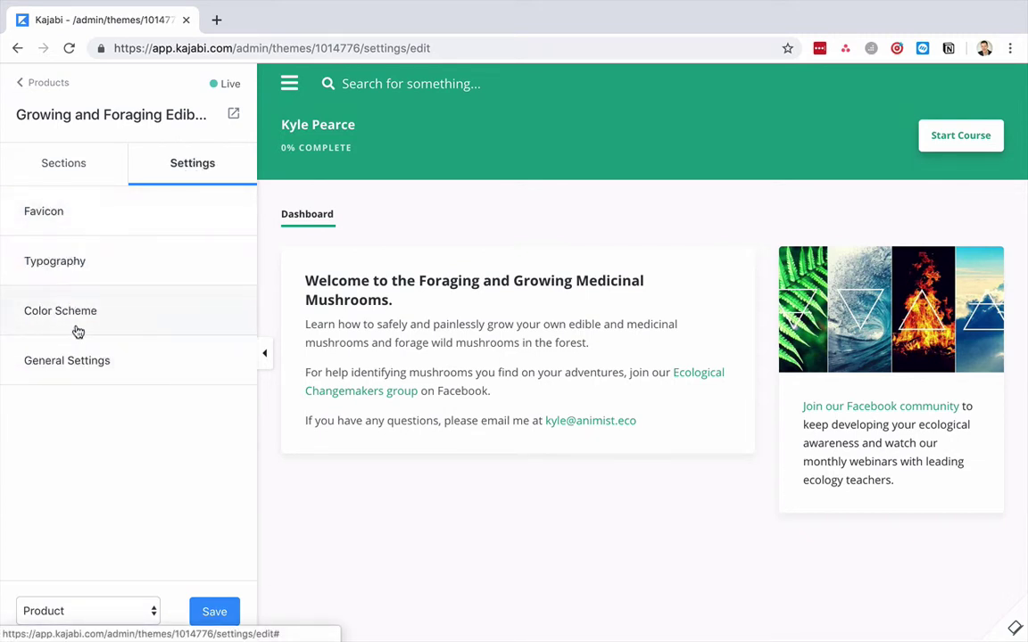
click(81, 169)
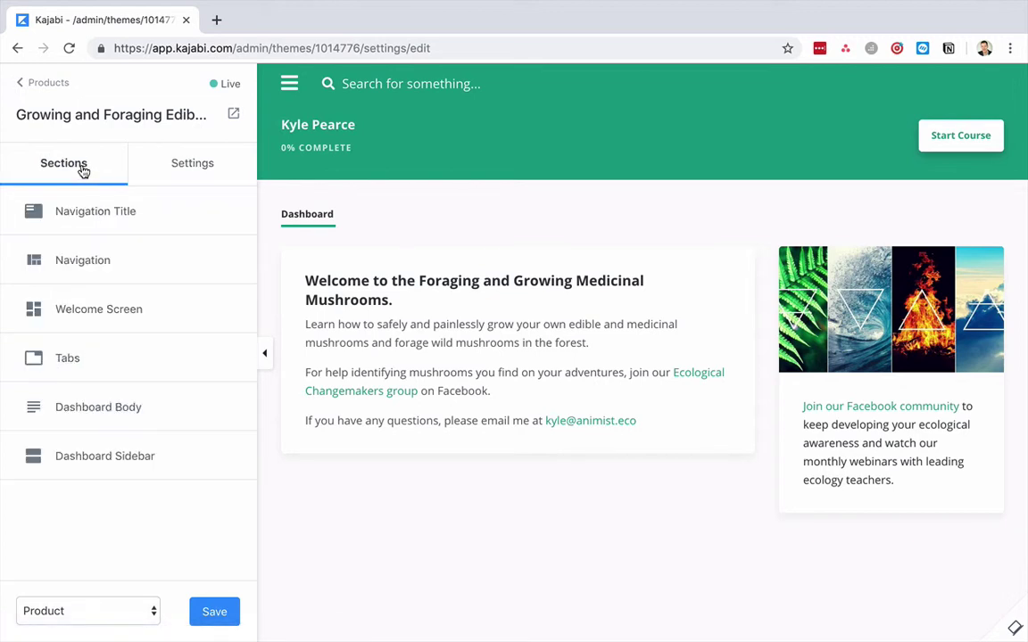
click(95, 214)
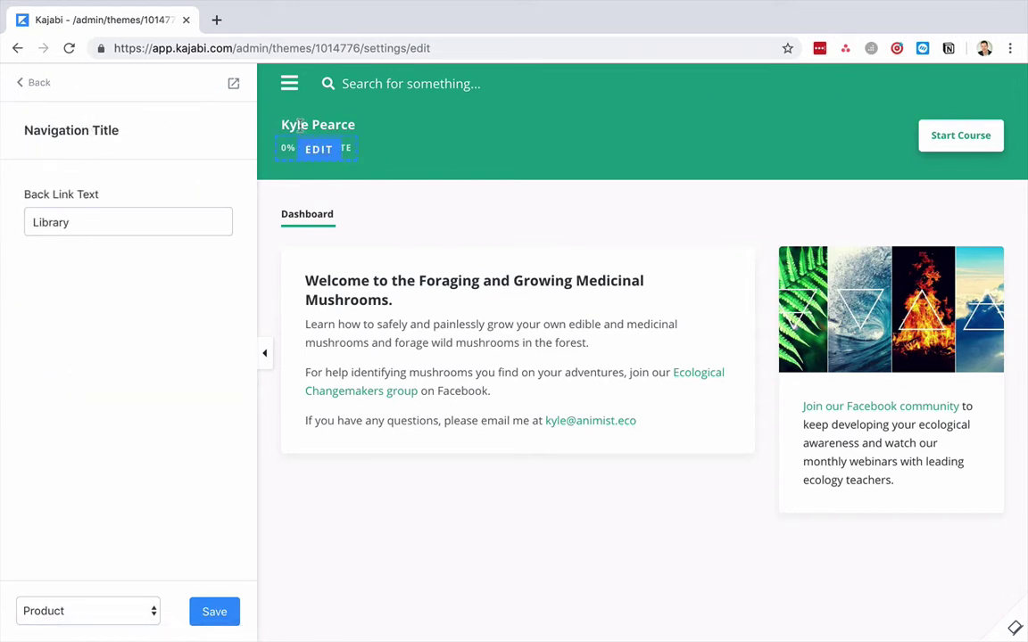
click(39, 84)
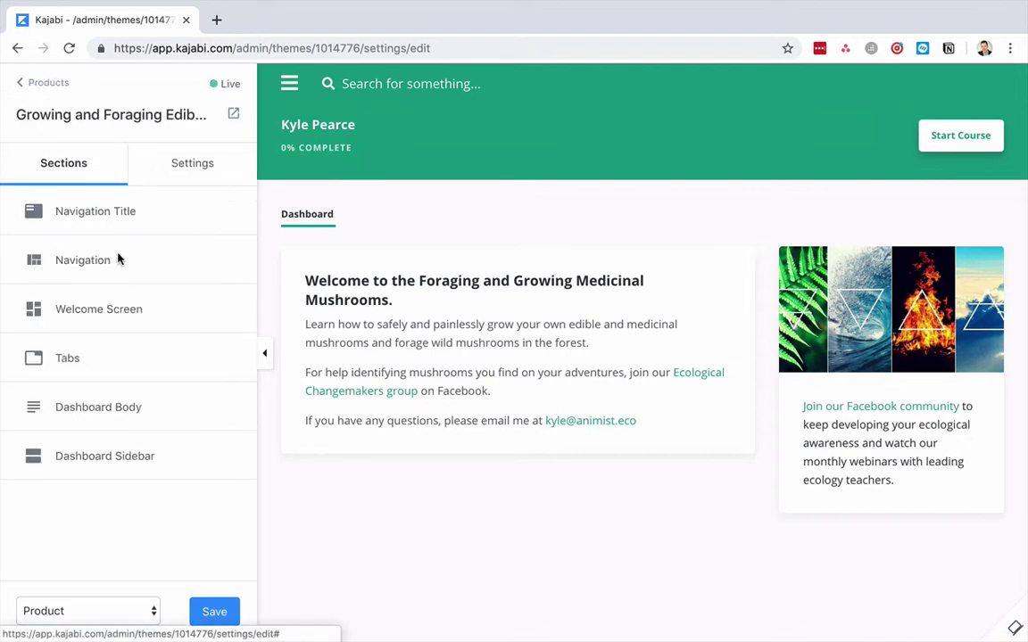
click(97, 262)
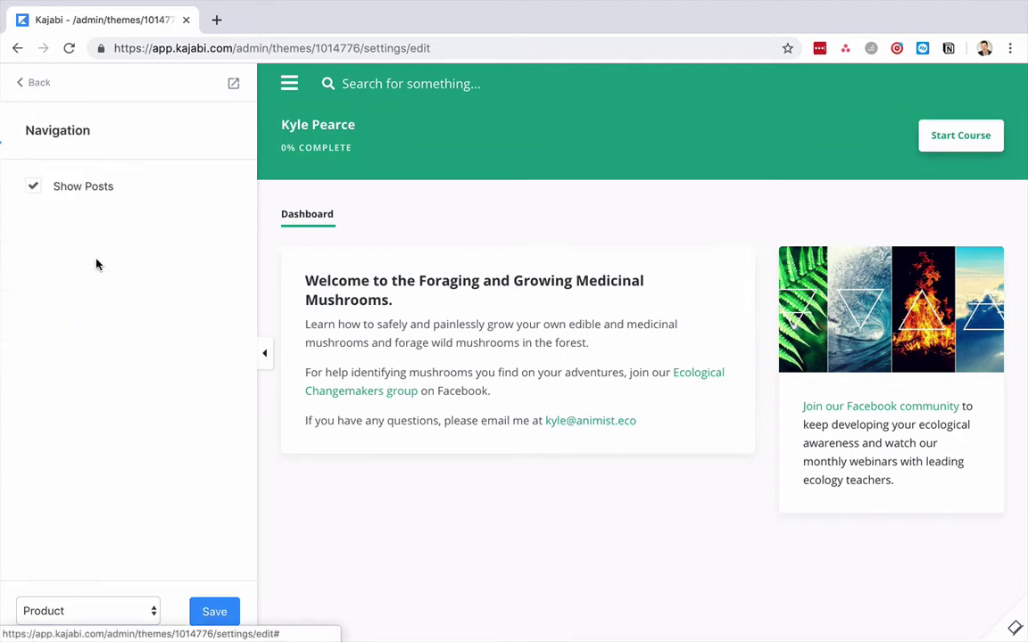
click(40, 83)
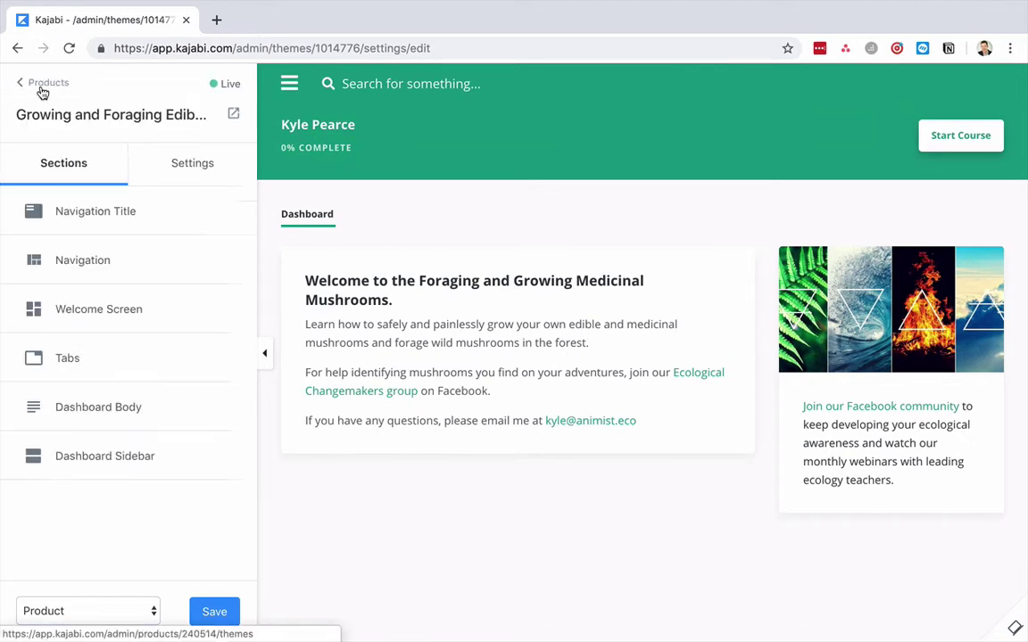
Open the dashboard Tabs settings and finish the 'Announcements' tab label
click(88, 310)
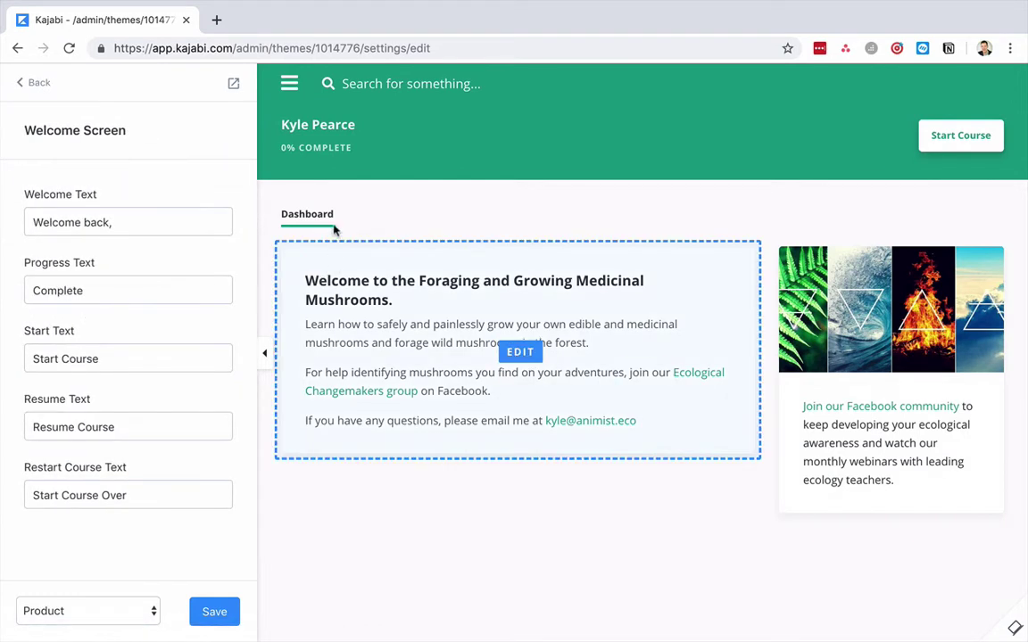
click(308, 215)
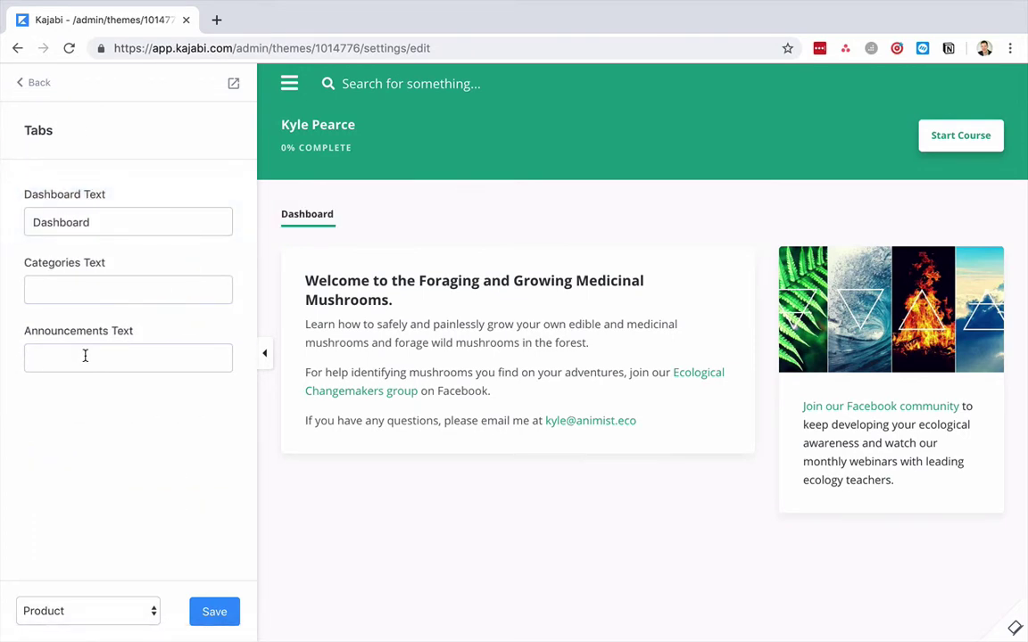
text(ements)
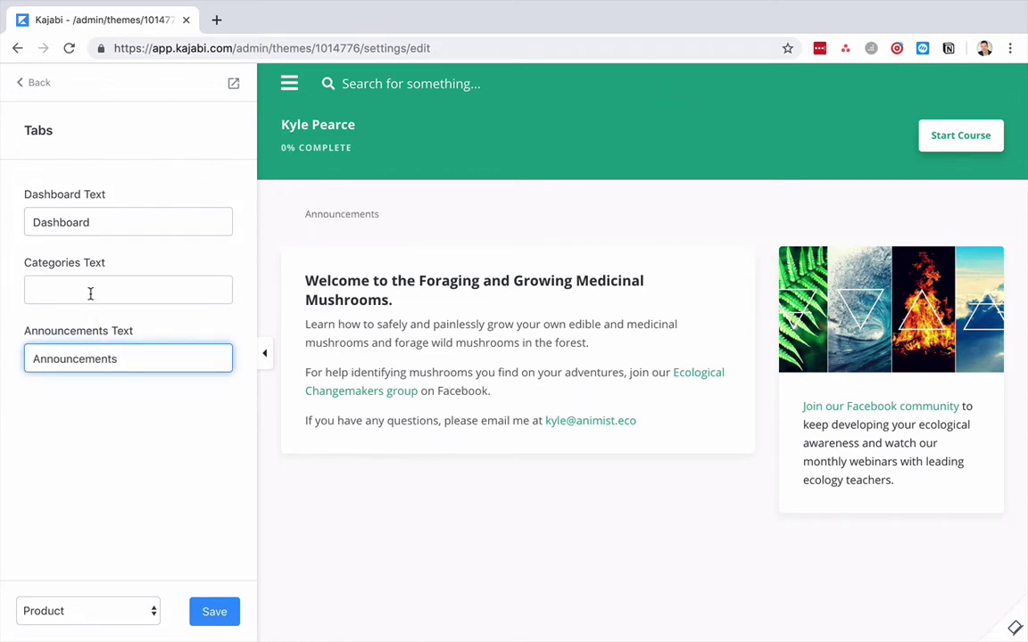
Enter 'Categories' as the label of the empty Categories tab
click(101, 279)
text(Categories)
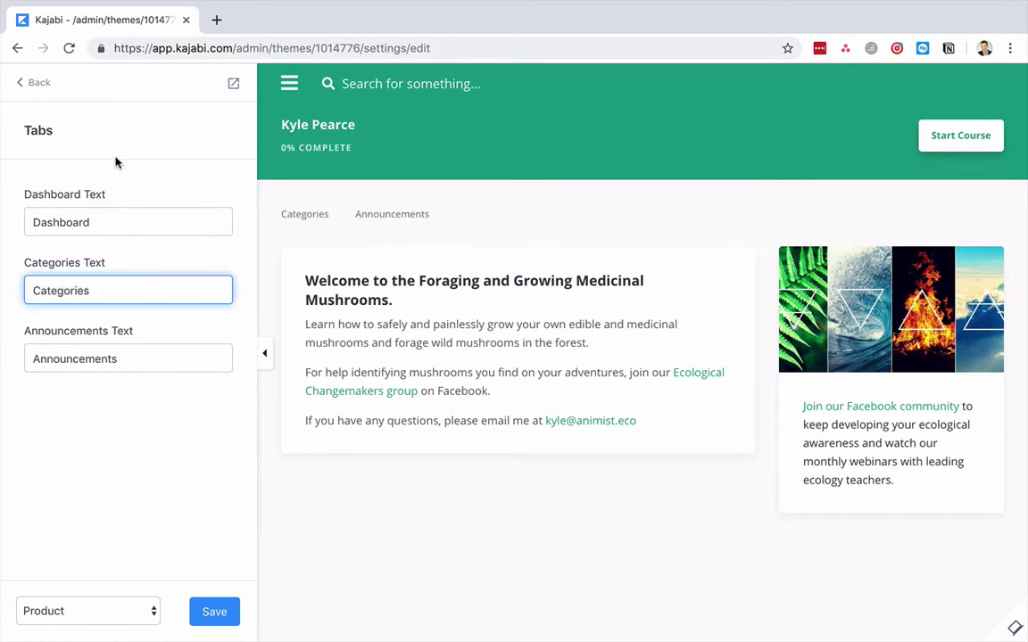
click(48, 90)
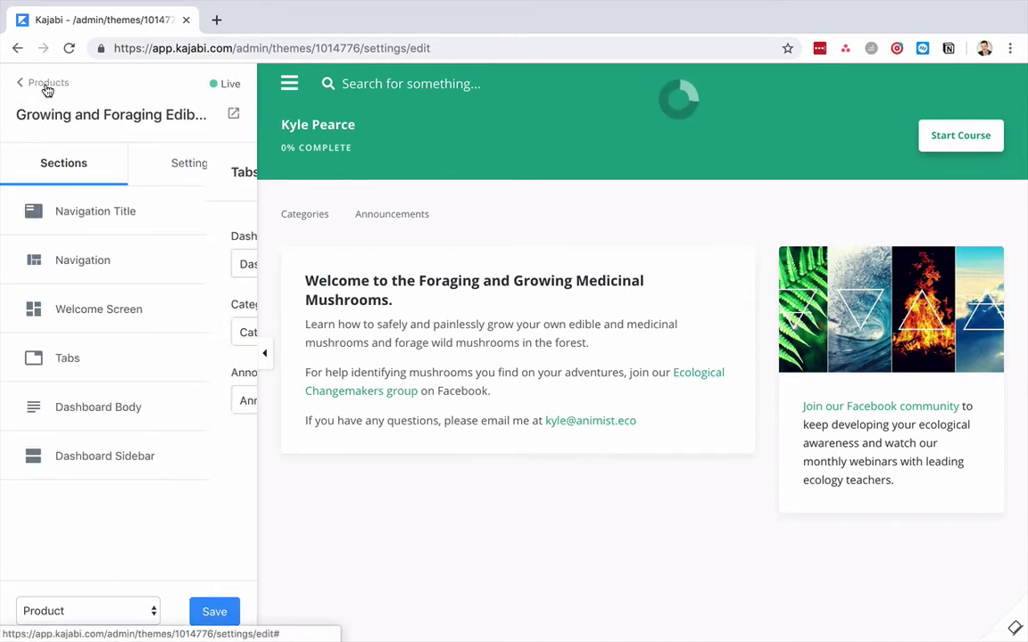
mouse_move(407, 220)
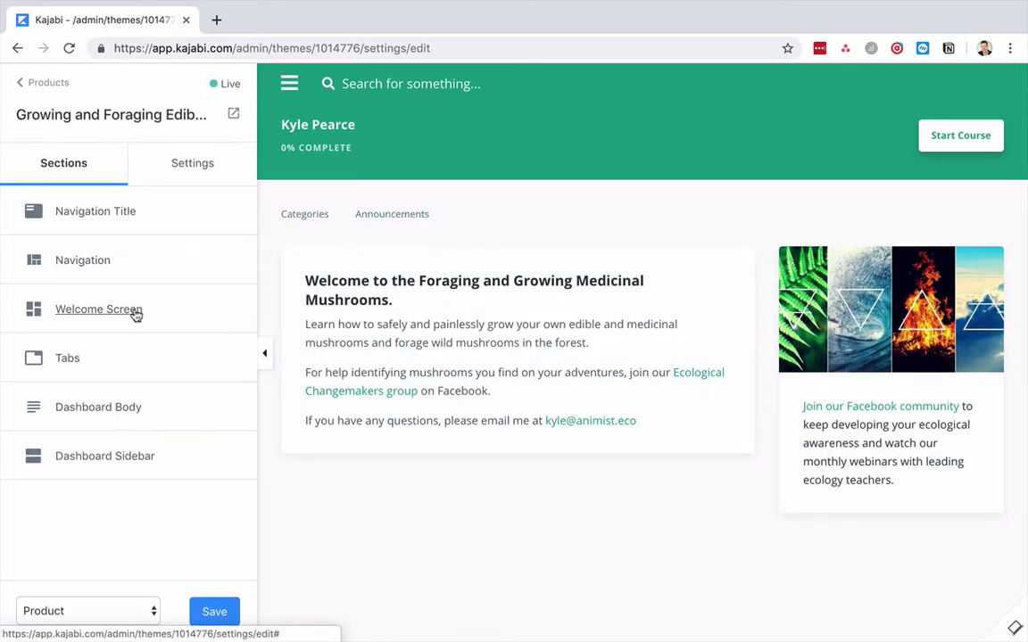
mouse_move(330, 338)
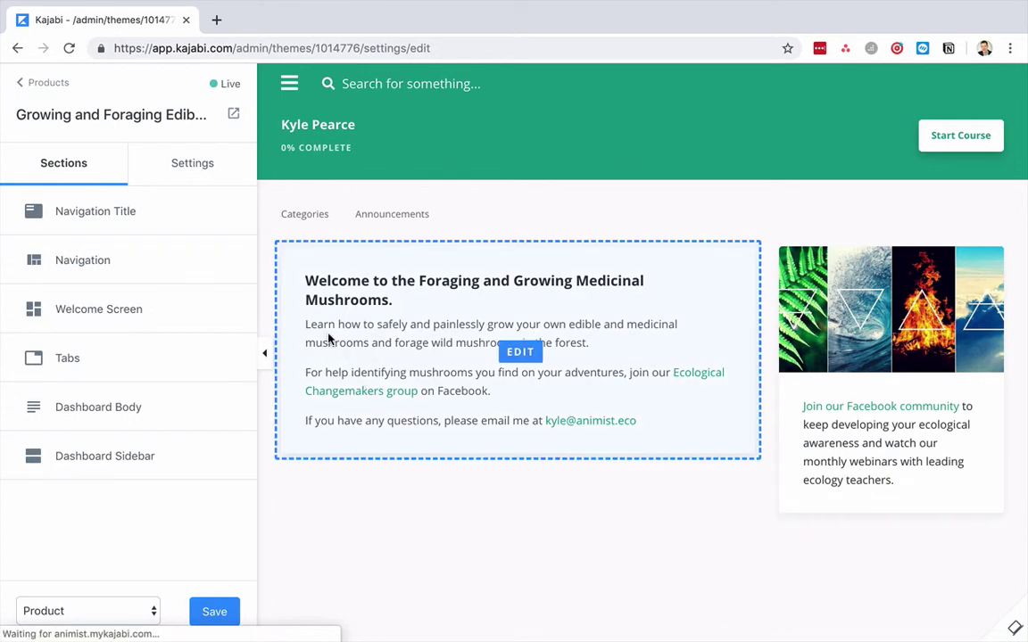
click(74, 359)
click(41, 89)
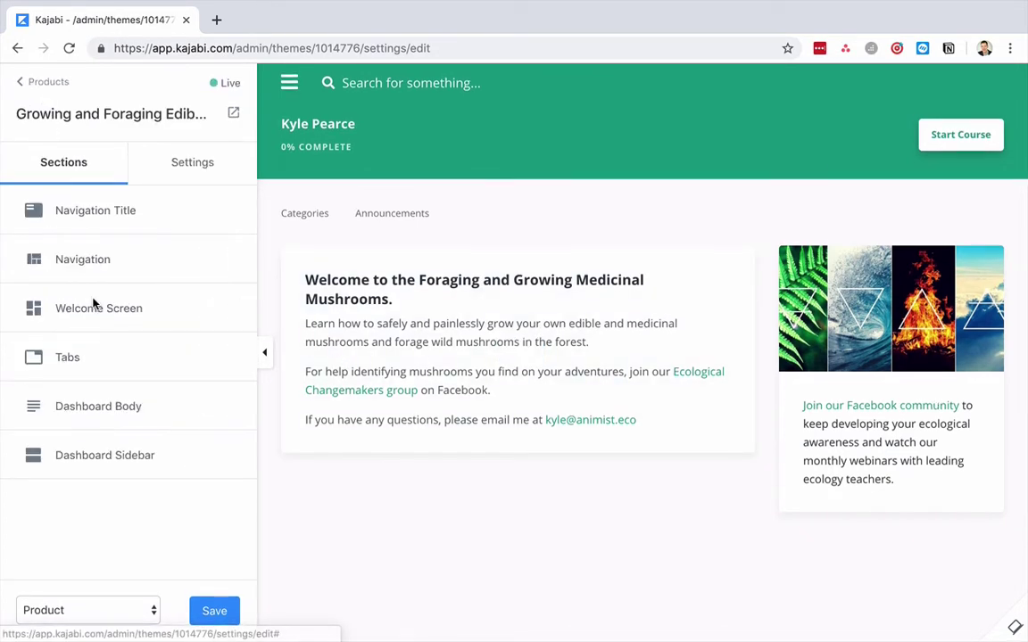
click(102, 406)
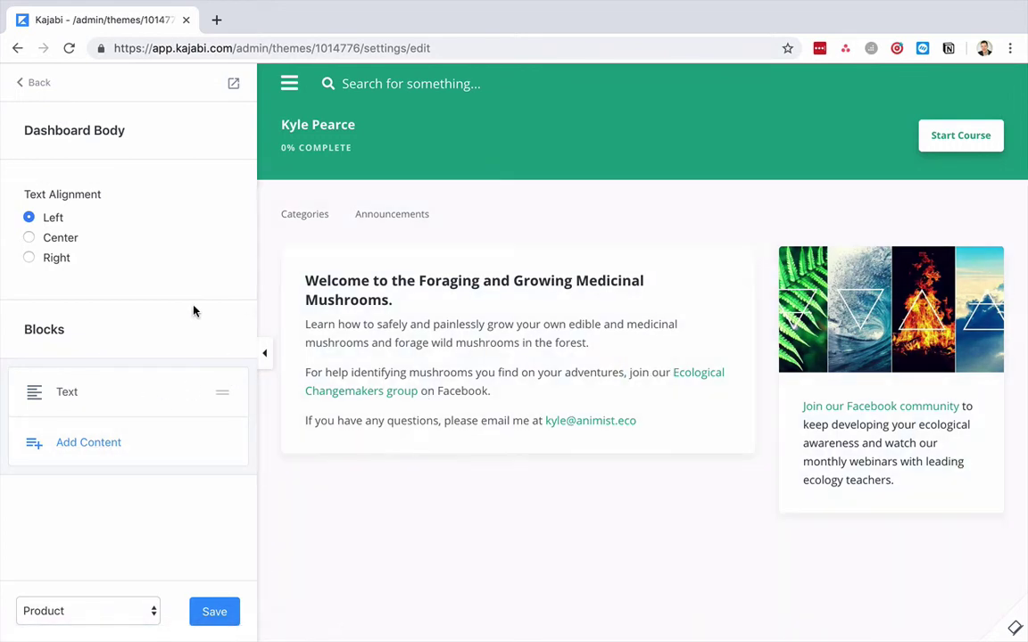
click(104, 450)
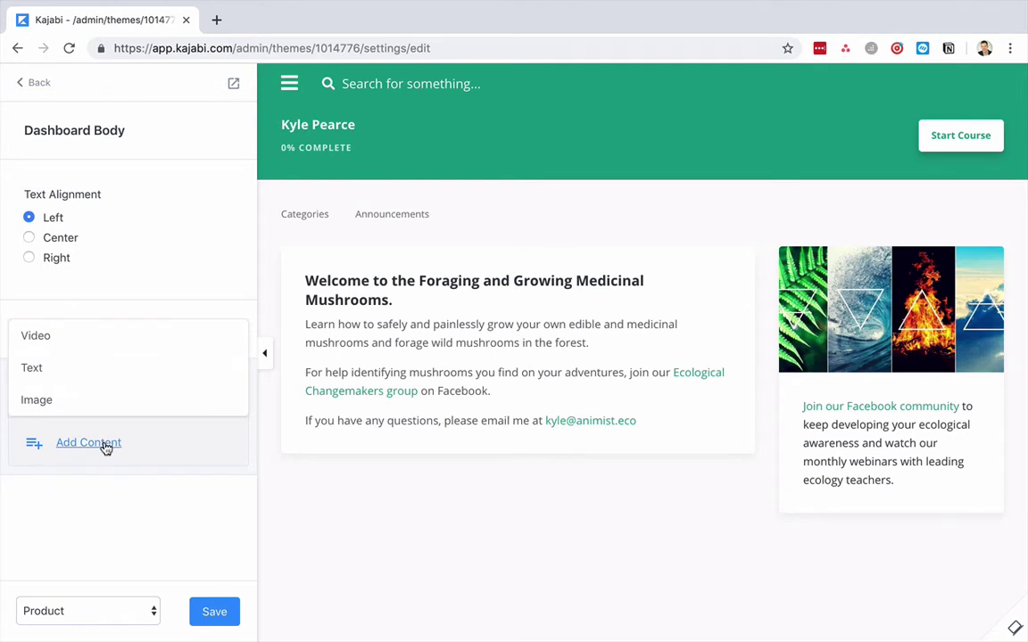
click(153, 254)
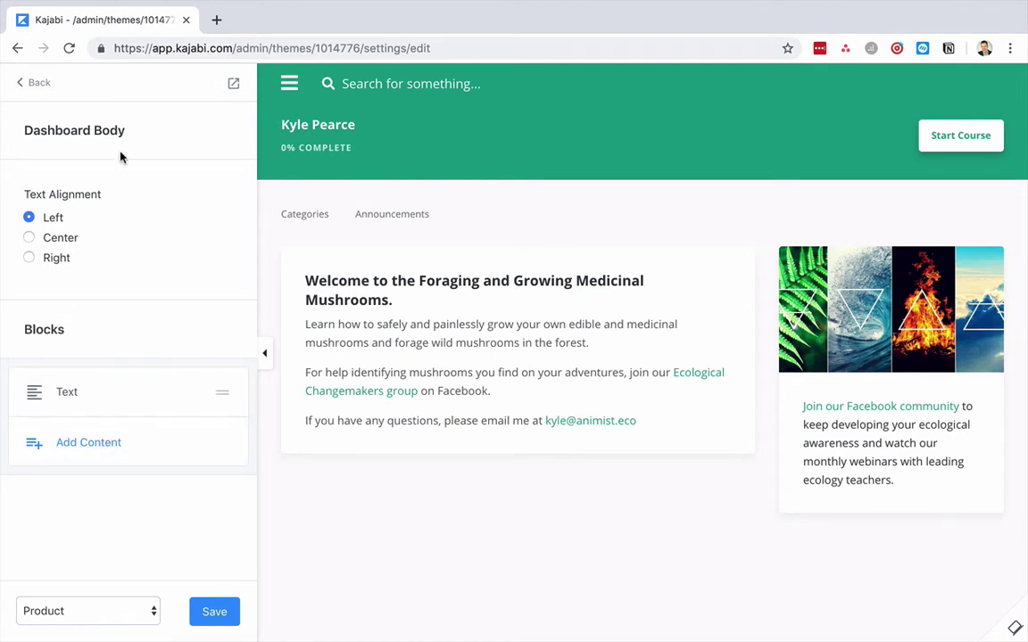
click(45, 87)
click(133, 456)
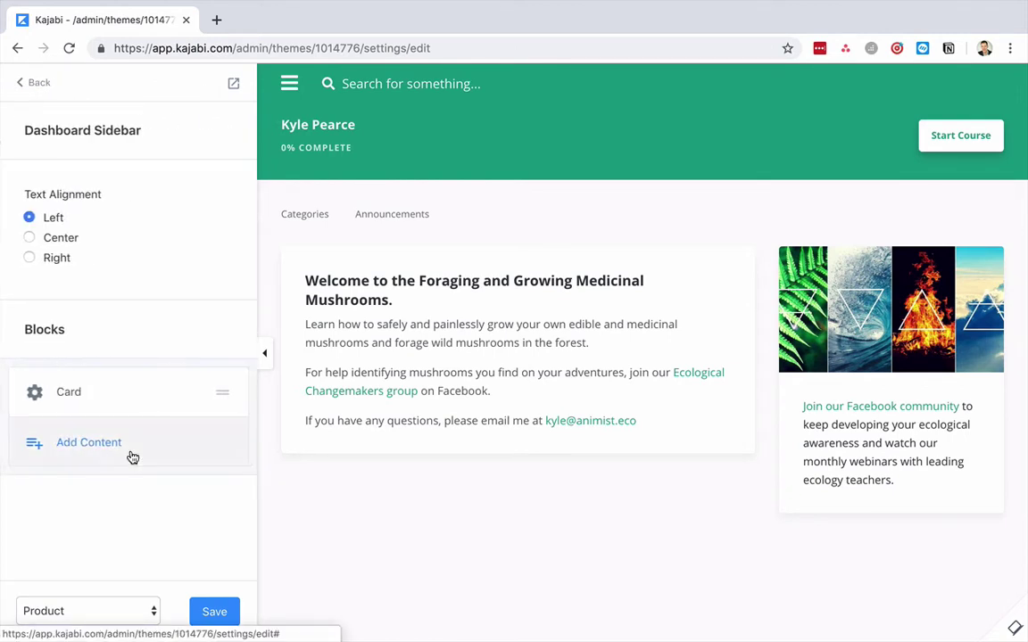
click(100, 442)
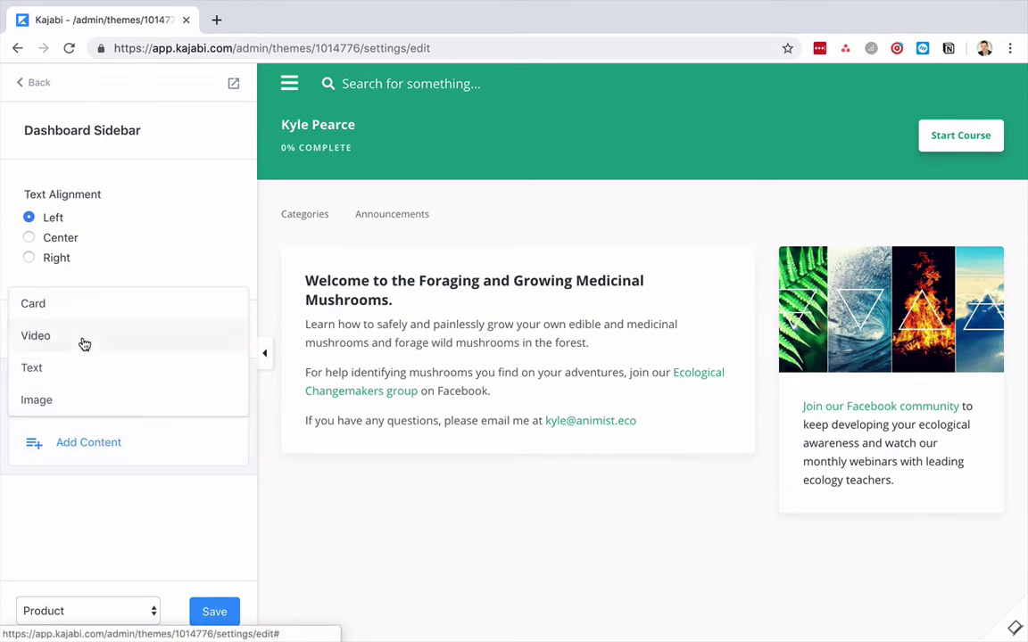
click(200, 266)
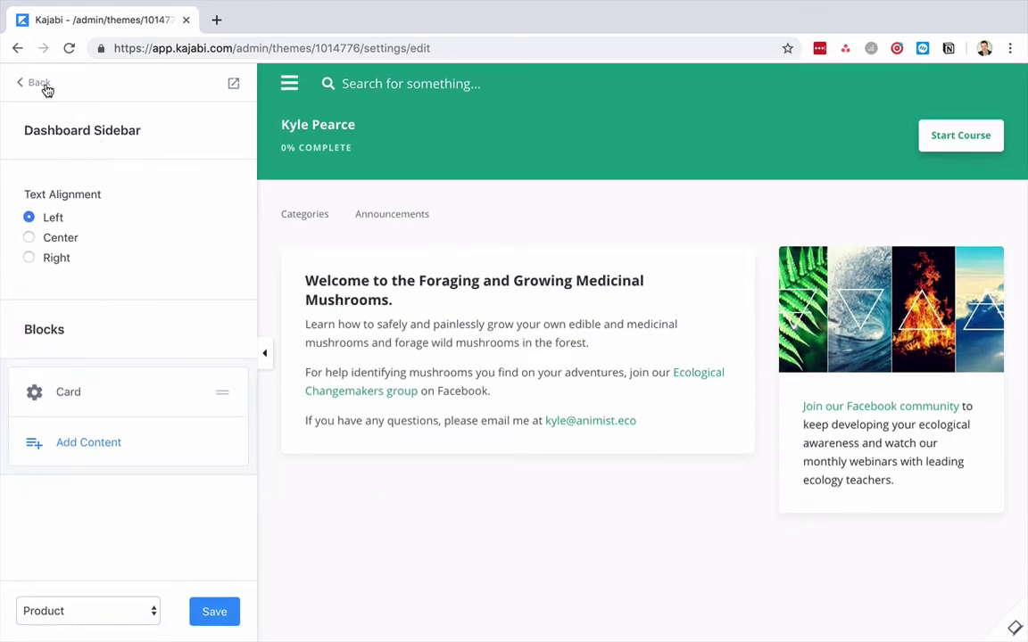
click(43, 84)
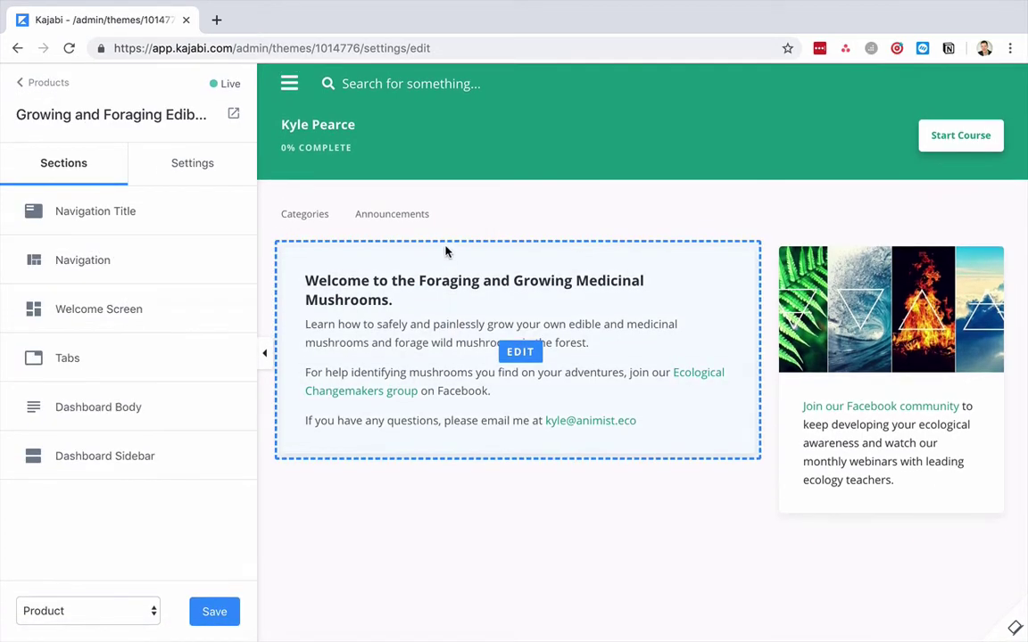
click(235, 117)
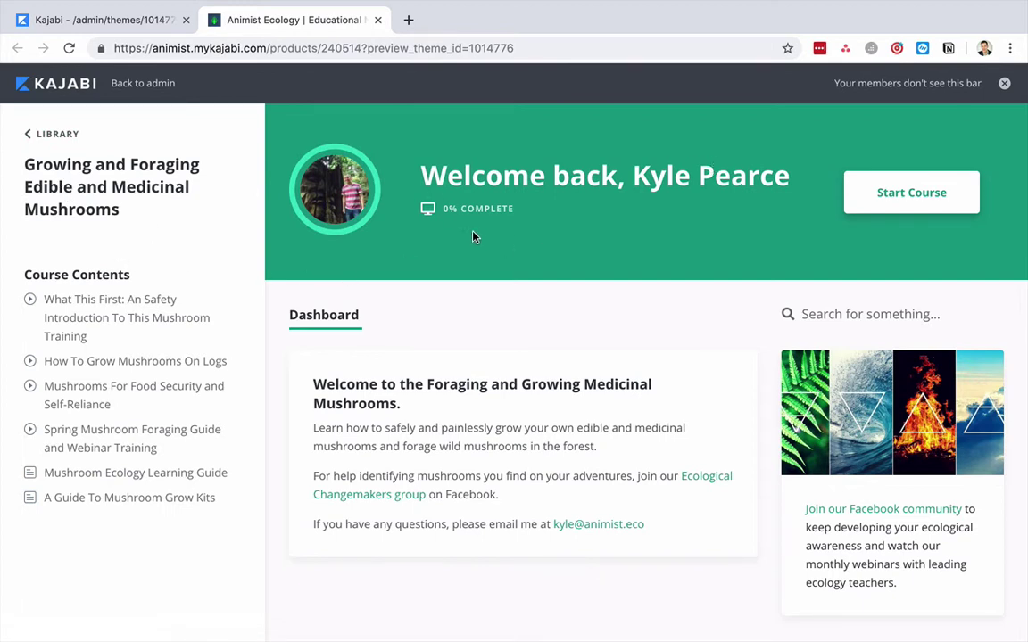
Check the 0% complete progress, then open the Spring Mushroom Foraging Guide and Webinar Training lesson
drag(446, 218, 536, 218)
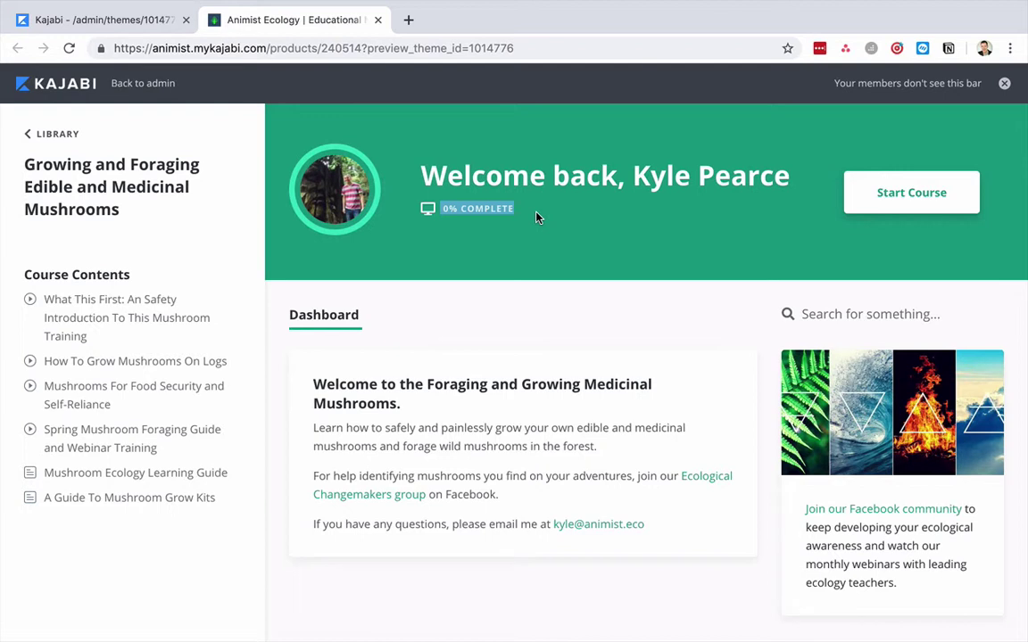
click(638, 372)
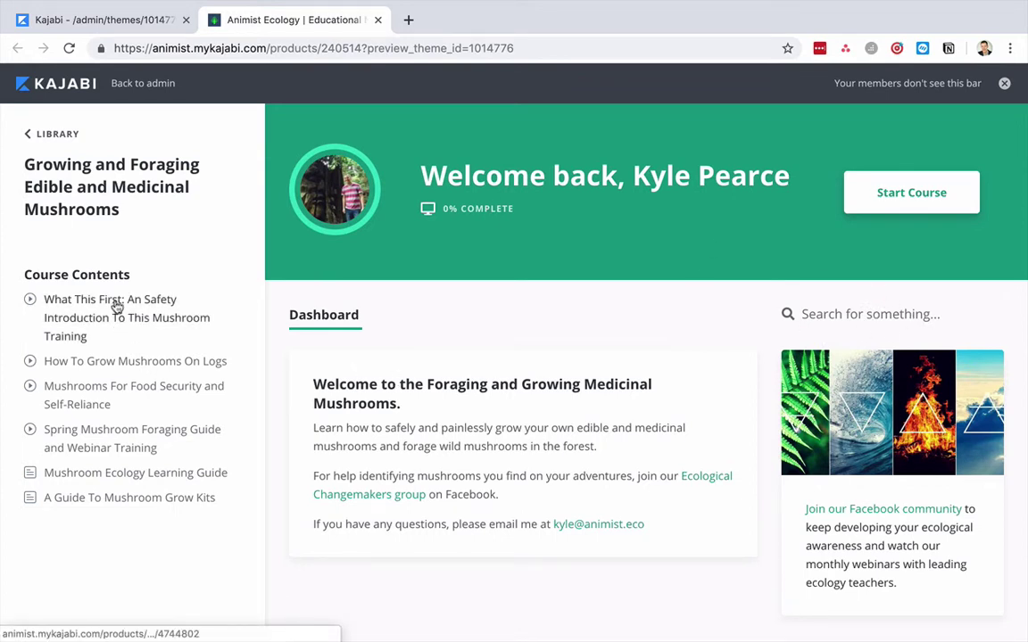
scroll(118, 334, down, 1)
scroll(119, 334, up, 1)
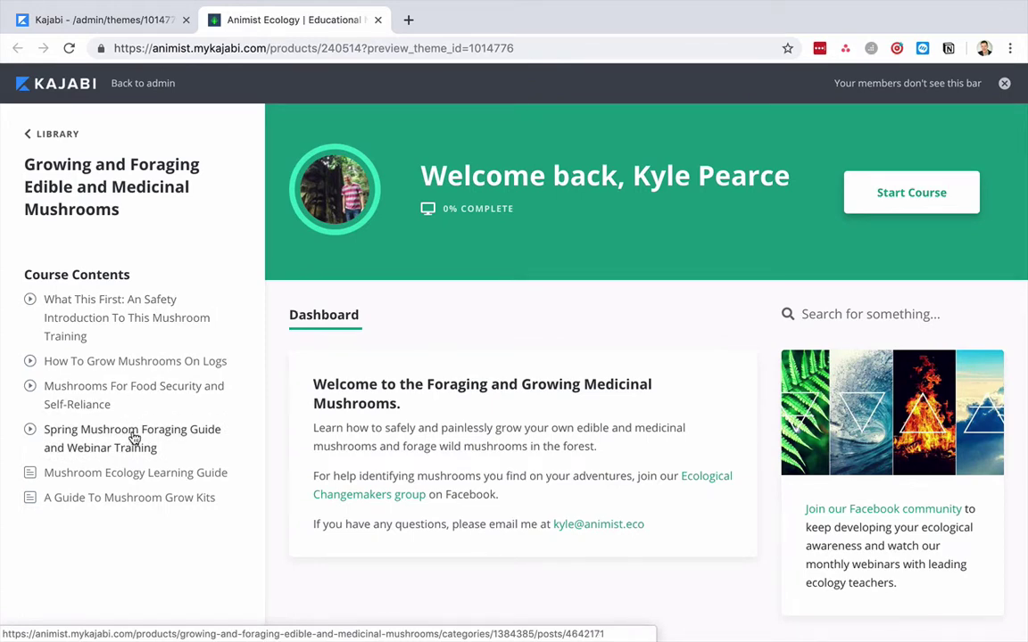
click(134, 439)
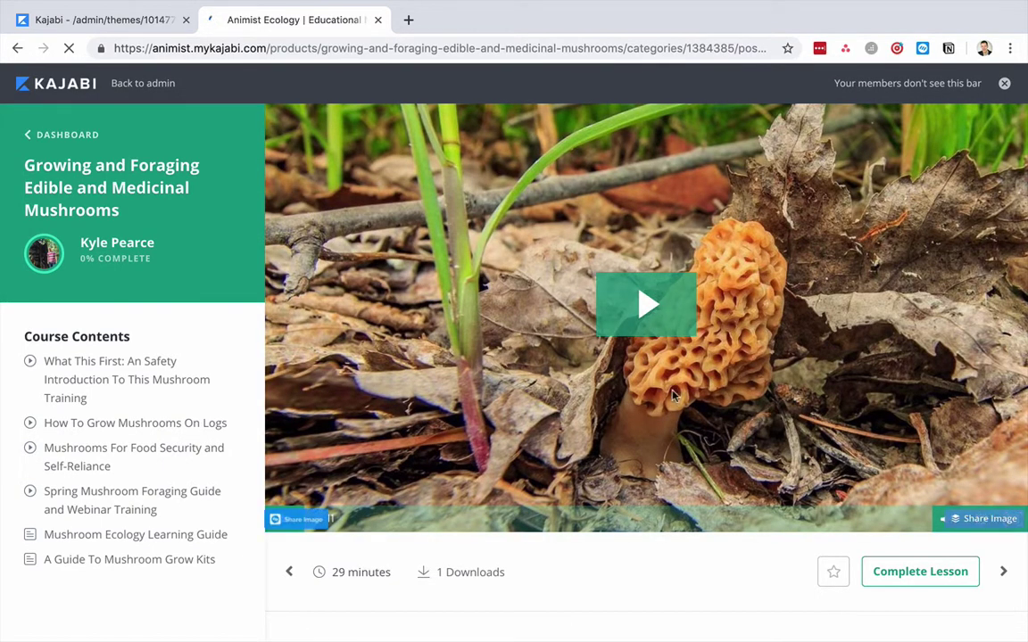
scroll(729, 560, down, 3)
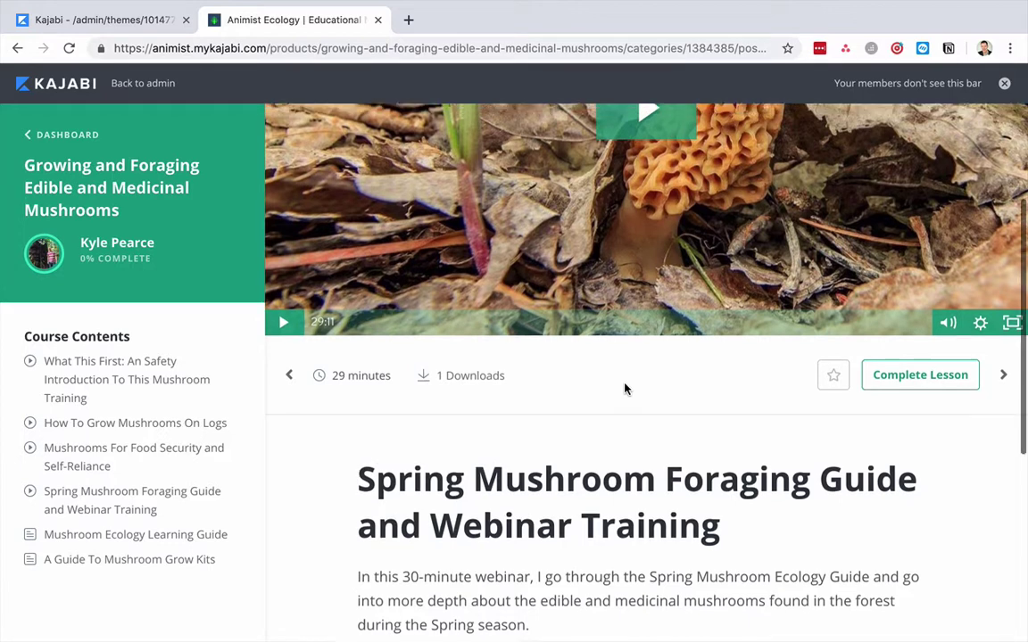
scroll(704, 418, down, 3)
scroll(702, 419, up, 2)
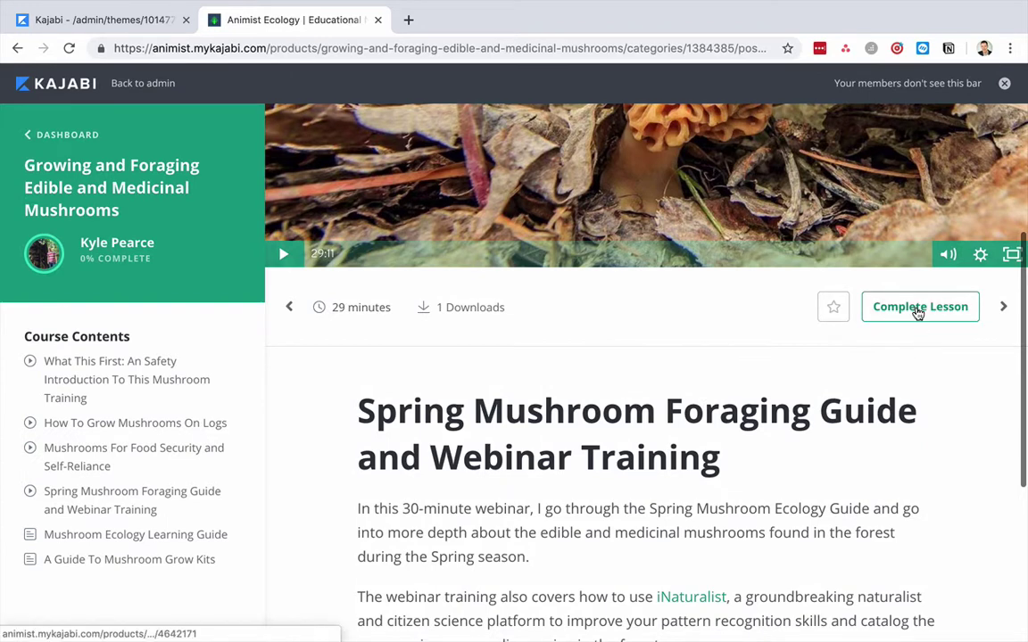
scroll(854, 417, down, 4)
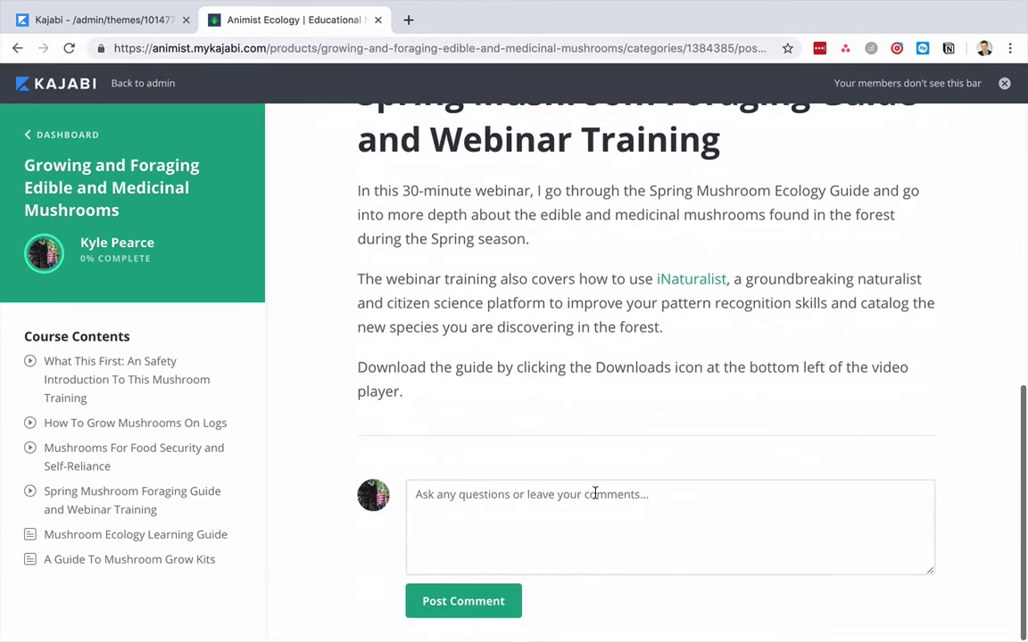
scroll(586, 391, up, 3)
scroll(586, 391, up, 3)
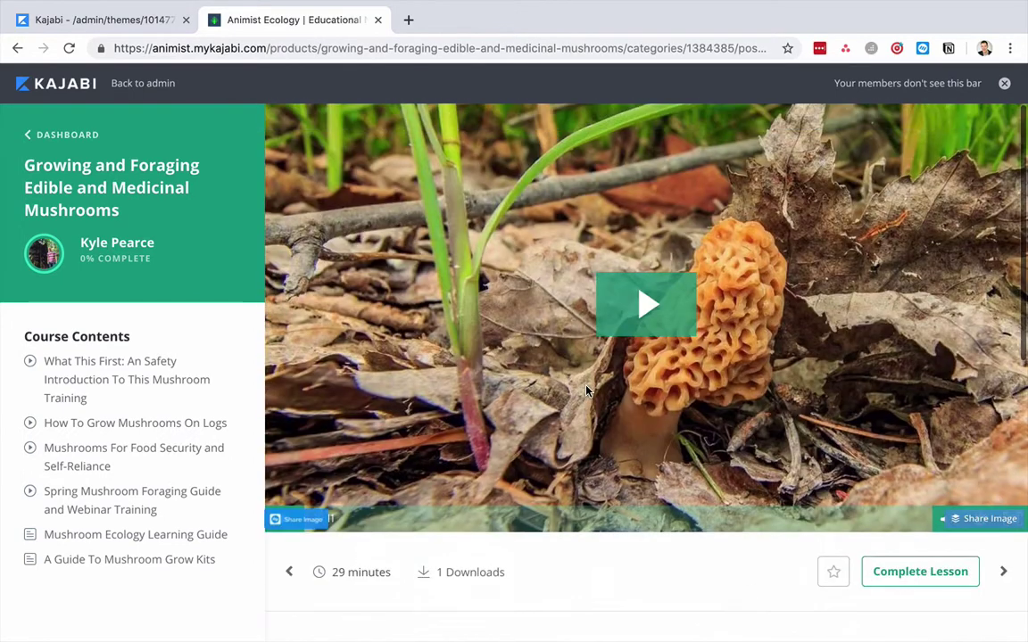